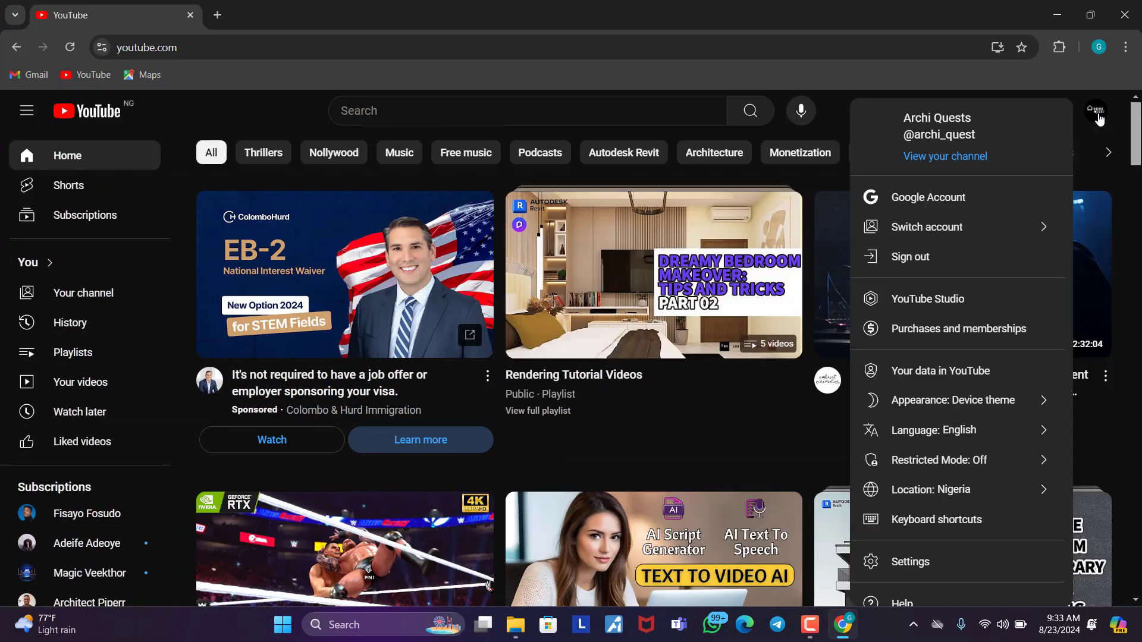
Go to your own YouTube channel page and scroll through it.
{"action": "left_click", "coordinate": [936, 157]}
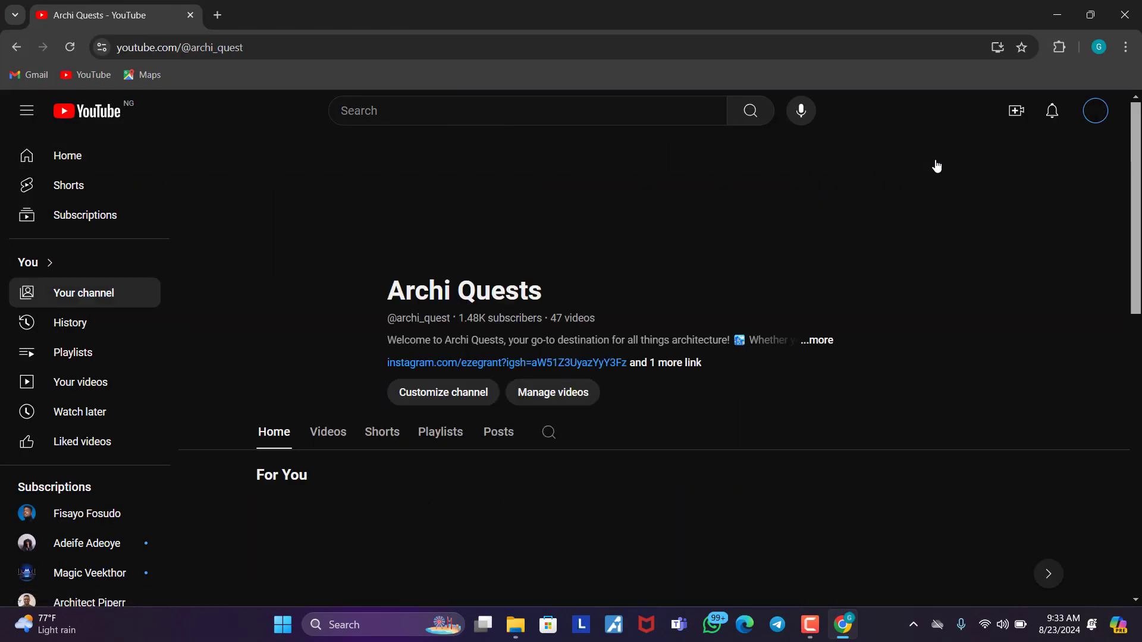
{"action": "scroll", "coordinate": [679, 273], "scroll_direction": "down", "scroll_amount": 4}
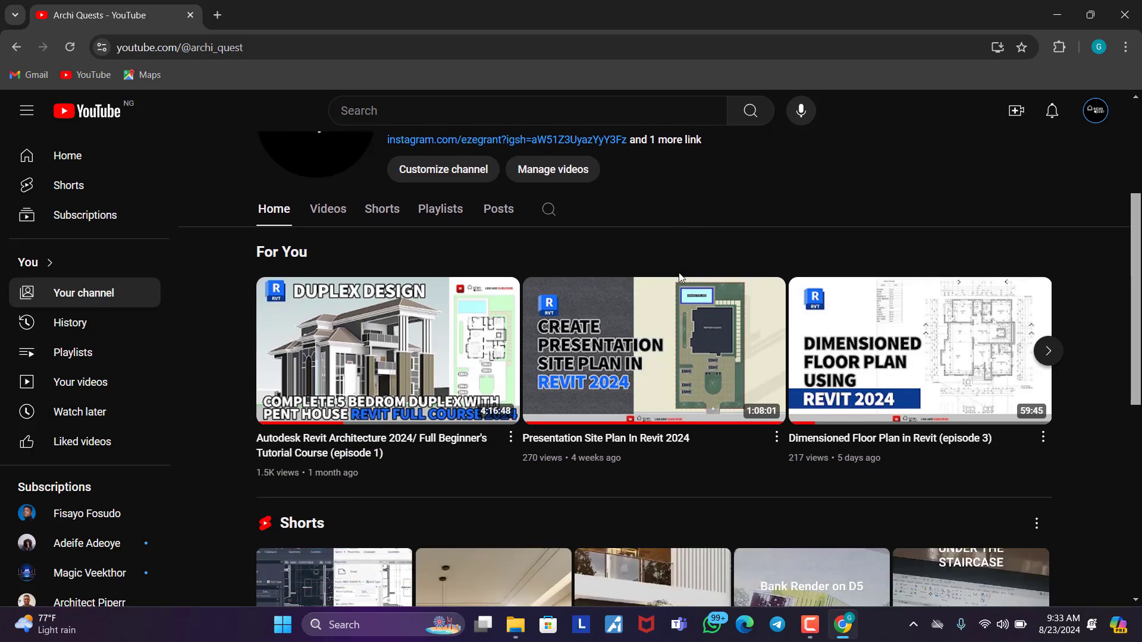
{"action": "scroll", "coordinate": [679, 274], "scroll_direction": "down", "scroll_amount": 5}
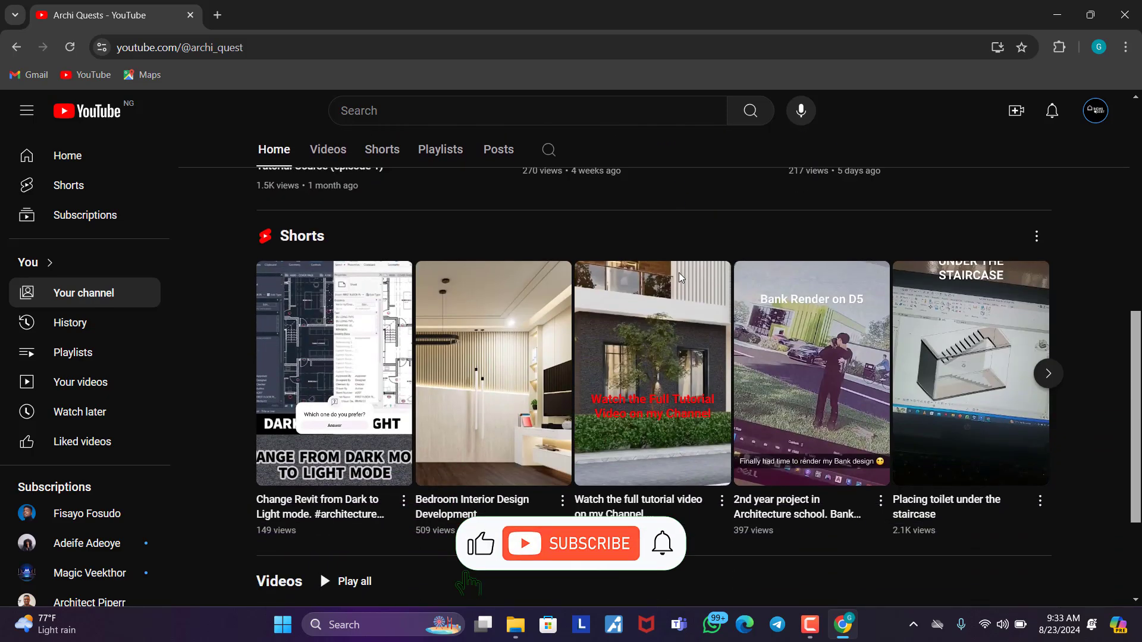
{"action": "scroll", "coordinate": [679, 274], "scroll_direction": "down", "scroll_amount": 3}
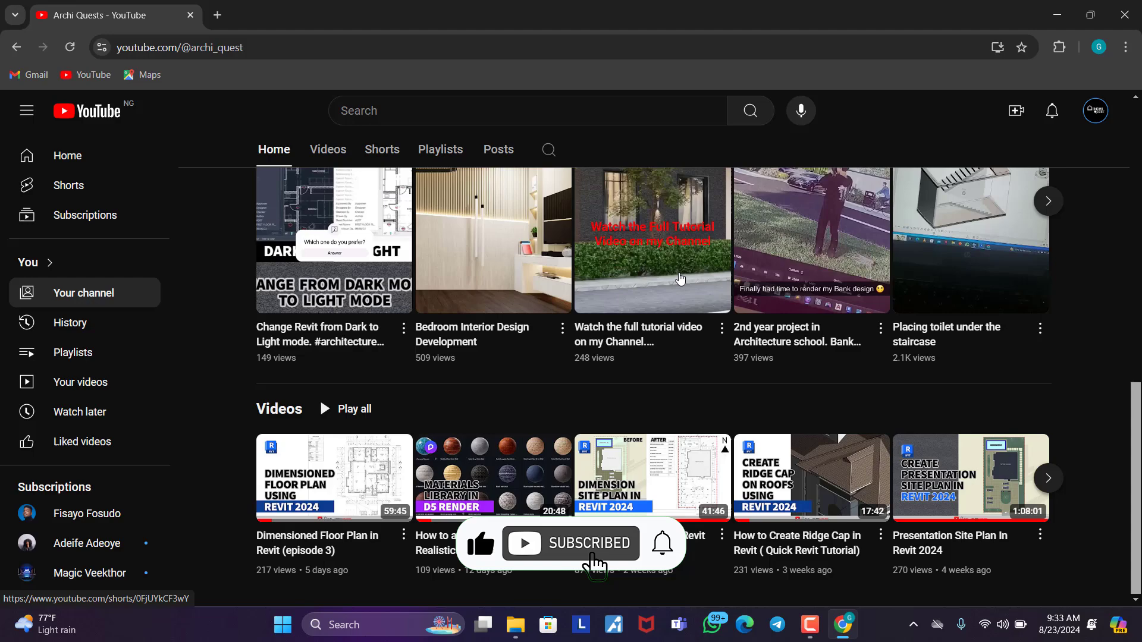
{"action": "scroll", "coordinate": [681, 279], "scroll_direction": "up", "scroll_amount": 5}
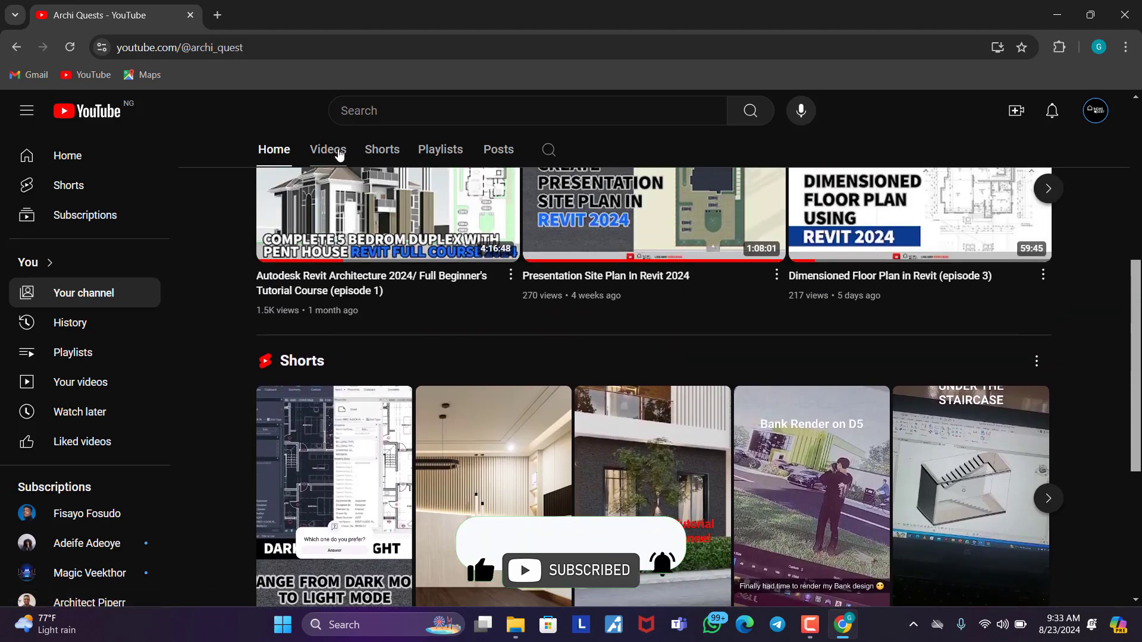
Show the channel's Videos tab and scroll through the uploaded Revit tutorials.
{"action": "left_click", "coordinate": [328, 150]}
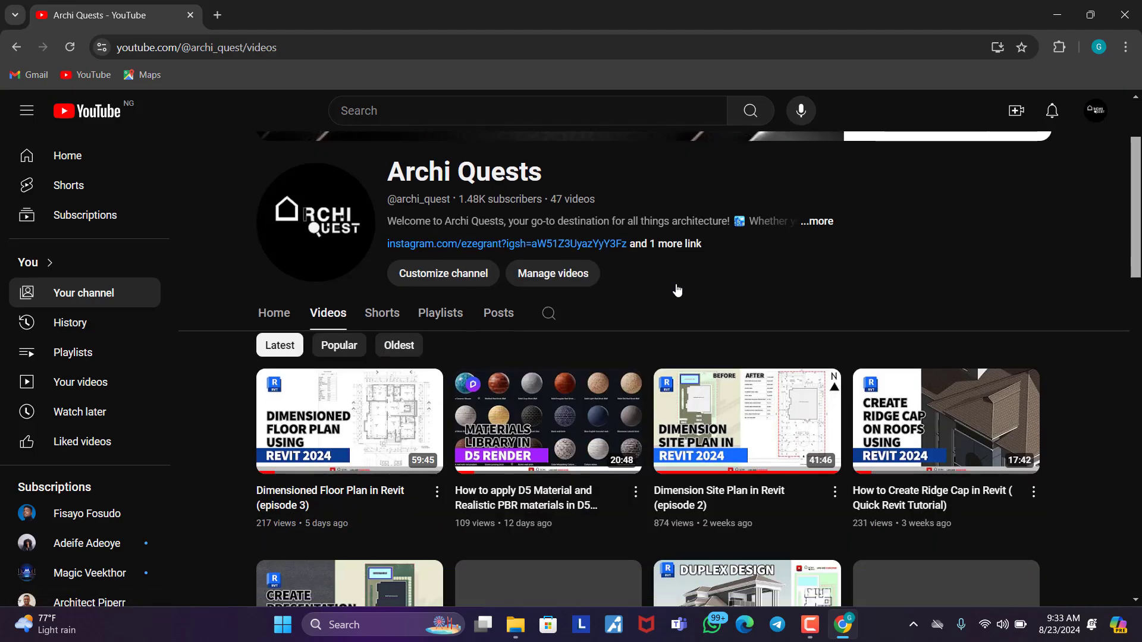
{"action": "scroll", "coordinate": [677, 291], "scroll_direction": "down", "scroll_amount": 8}
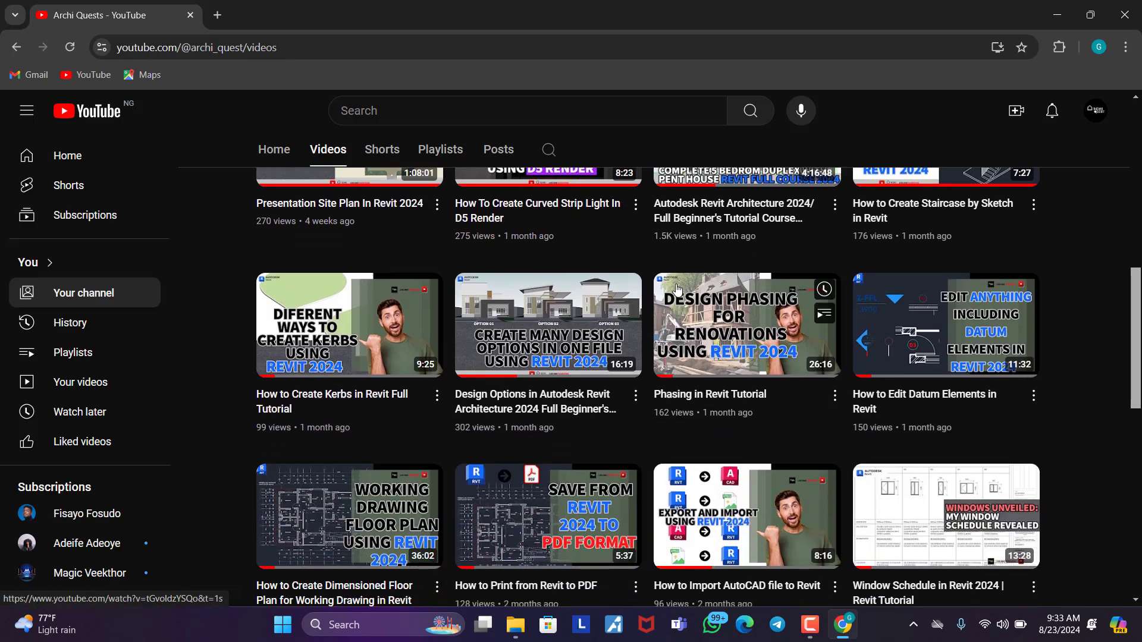
{"action": "scroll", "coordinate": [677, 290], "scroll_direction": "down", "scroll_amount": 10}
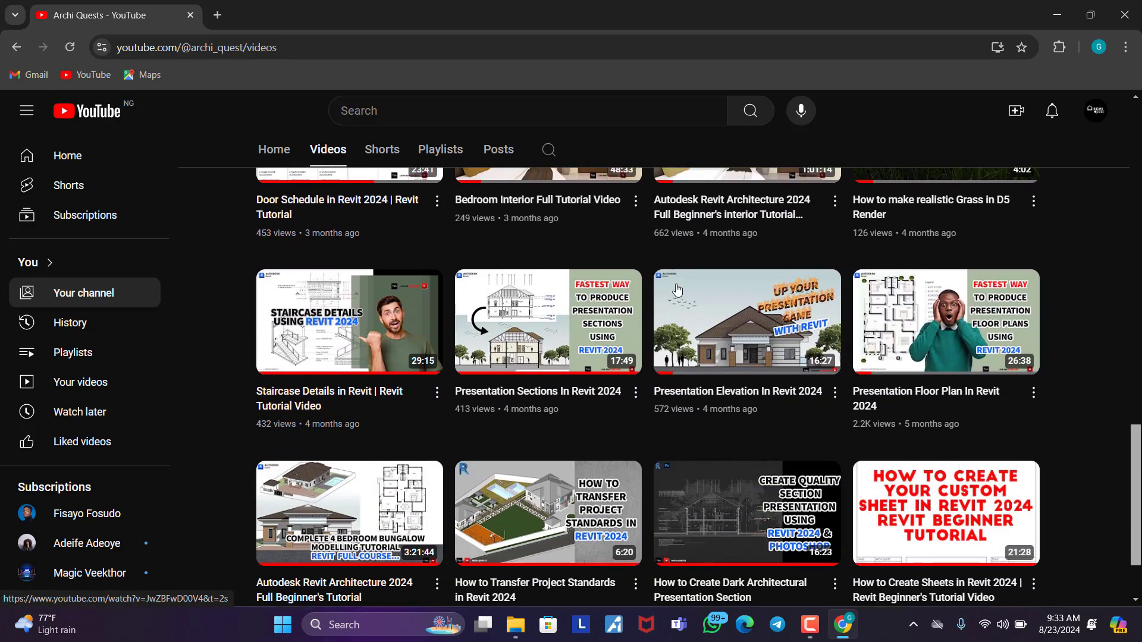
{"action": "scroll", "coordinate": [677, 290], "scroll_direction": "down", "scroll_amount": 2}
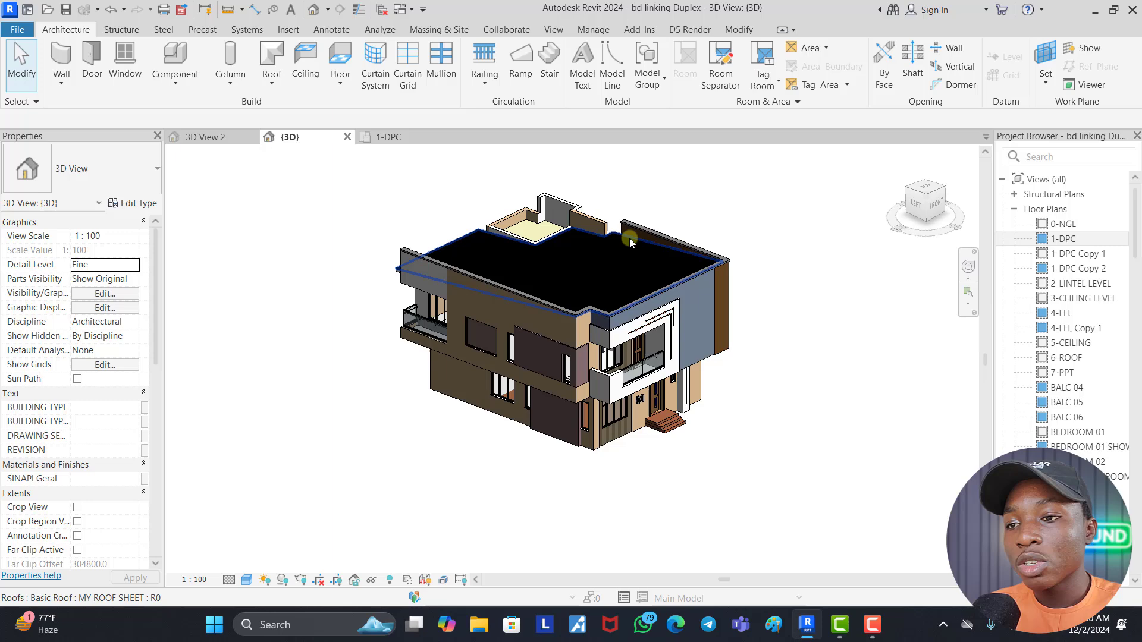
Orbit the 3D duplex, switch to the 1-DPC floor plan zoomed out, and bring up File Explorer.
{"action": "mouse_move", "coordinate": [694, 221]}
{"action": "middle_mouse_down", "text": "shift"}
{"action": "mouse_move", "coordinate": [713, 238]}
{"action": "mouse_move", "coordinate": [845, 280]}
{"action": "middle_mouse_up", "text": "shift"}
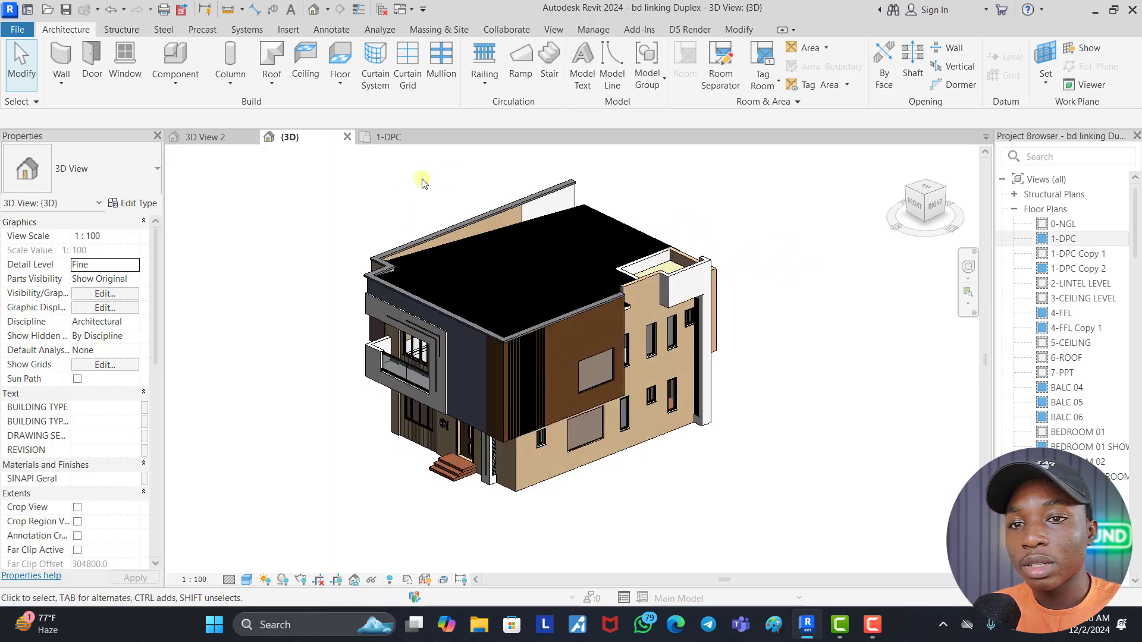
{"action": "left_click", "coordinate": [399, 143]}
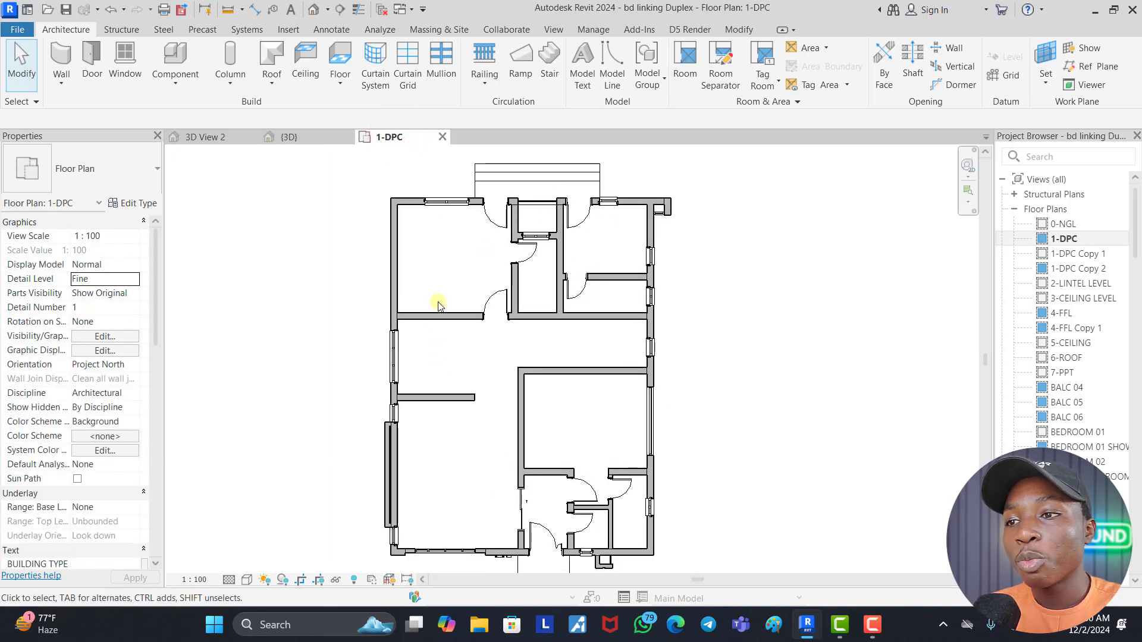
{"action": "scroll", "coordinate": [437, 305], "scroll_direction": "down", "scroll_amount": 1}
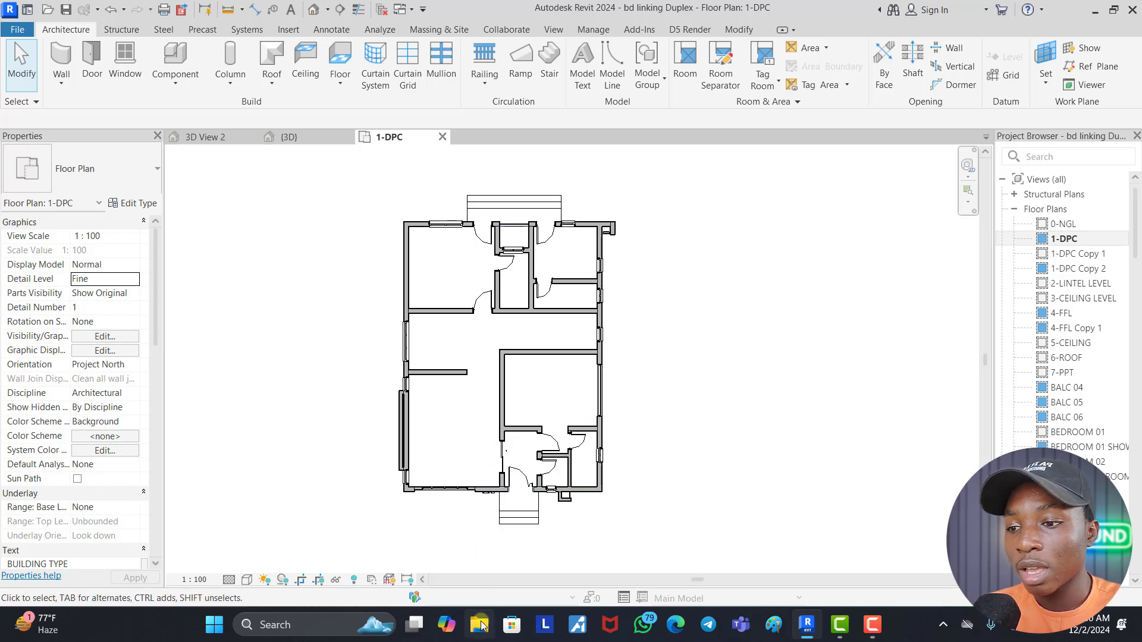
{"action": "left_click", "coordinate": [481, 626]}
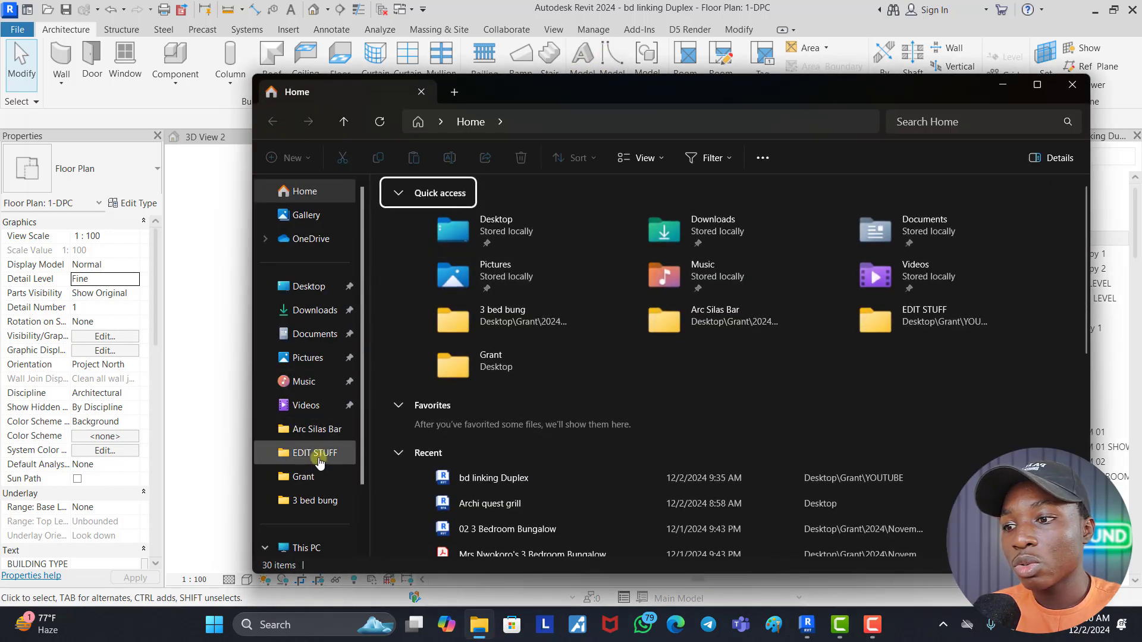
Browse via EDIT STUFF to the YOUTUBE folder to see the bd linking Duplex file sizes, then minimize Explorer.
{"action": "left_click", "coordinate": [319, 459]}
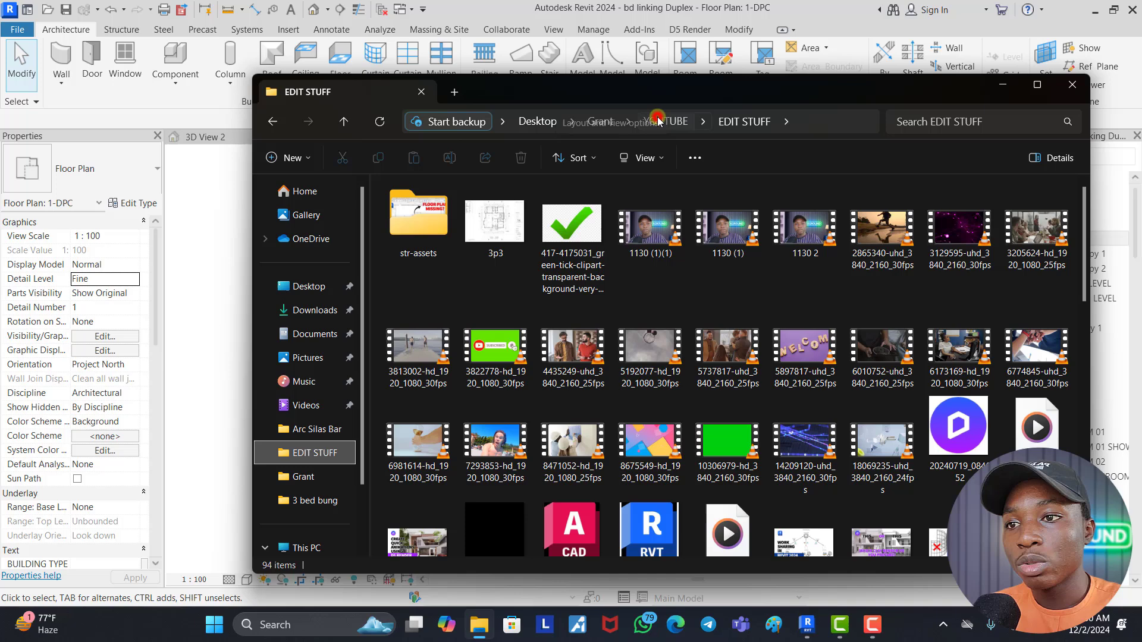
{"action": "left_click", "coordinate": [659, 122]}
{"action": "left_click", "coordinate": [444, 277]}
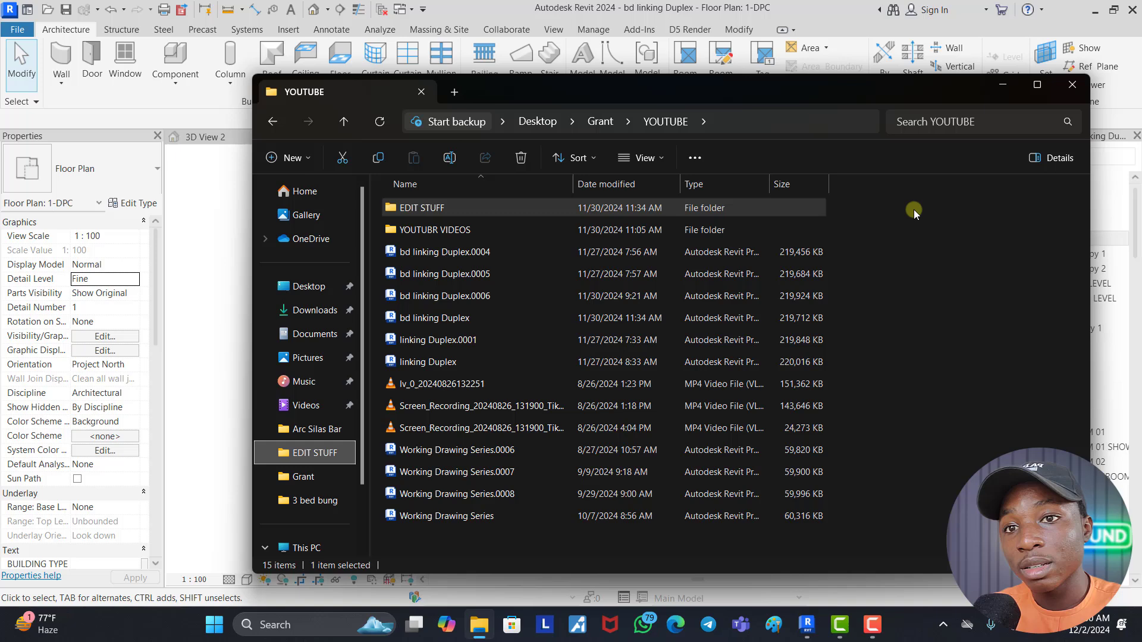
{"action": "left_click", "coordinate": [1010, 84]}
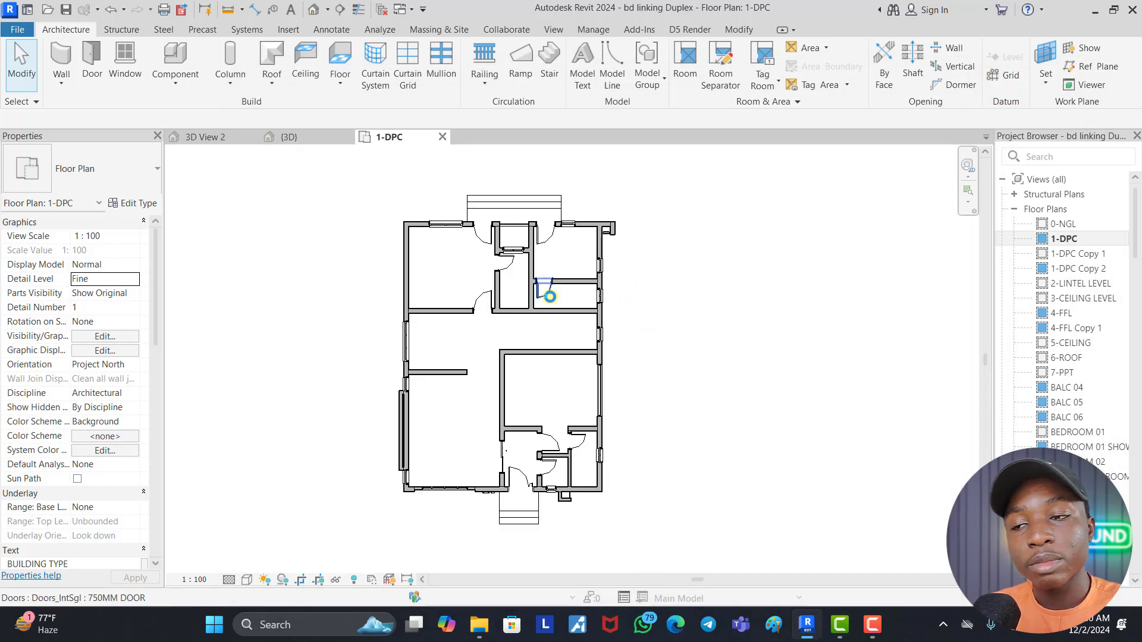
Start a Component placement, scroll the long list of loaded component types, and close it unchosen.
{"action": "left_click", "coordinate": [710, 281]}
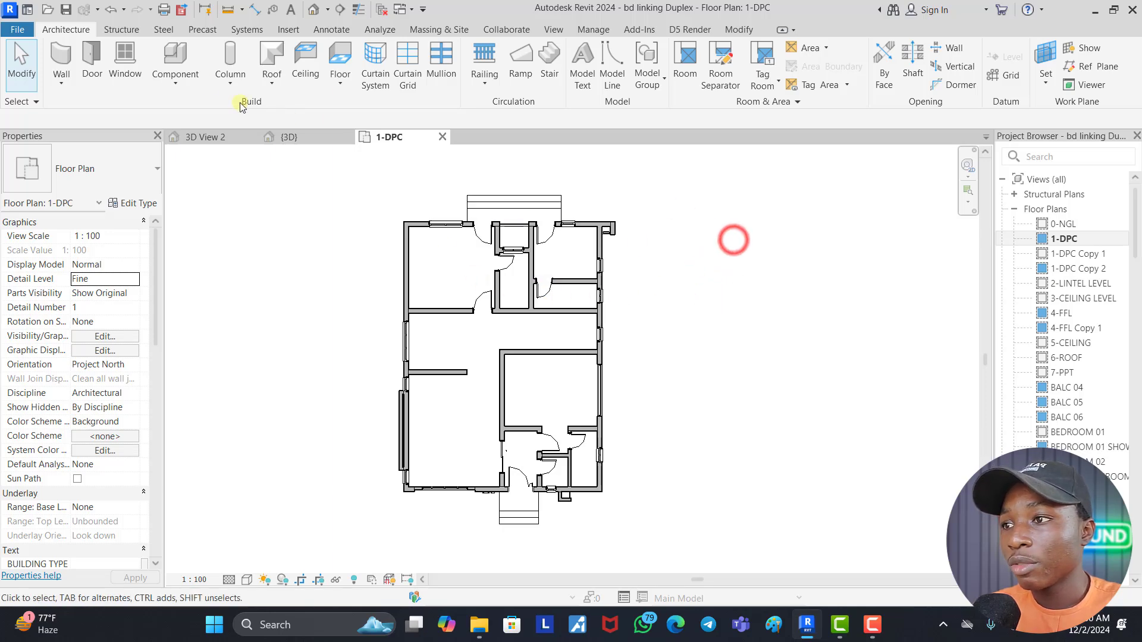
{"action": "left_click", "coordinate": [181, 57]}
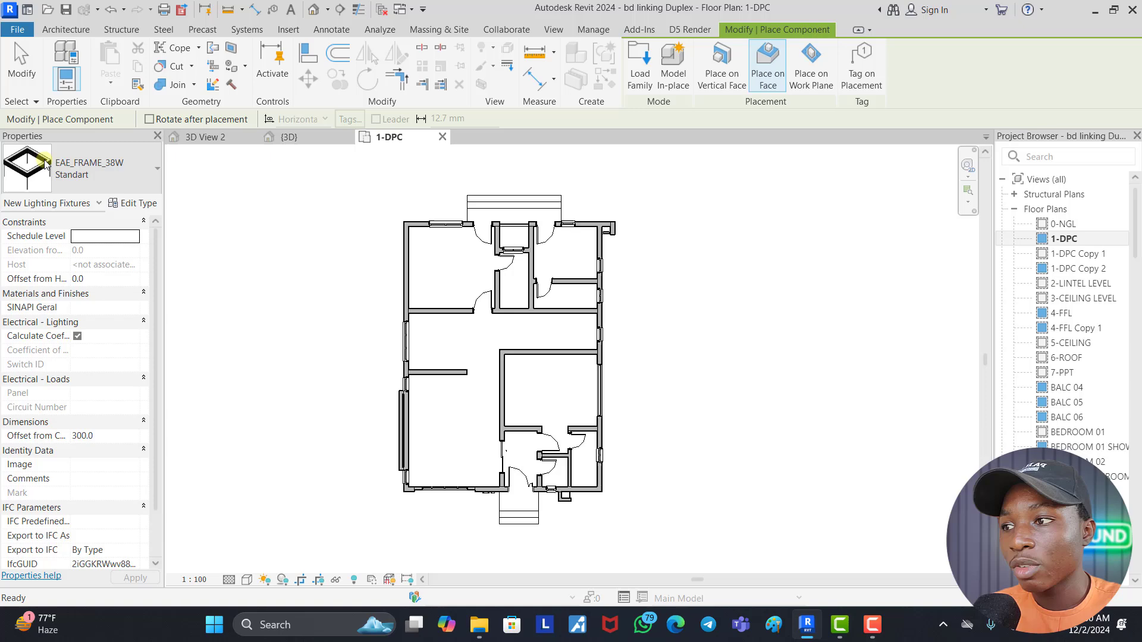
{"action": "left_click", "coordinate": [152, 168]}
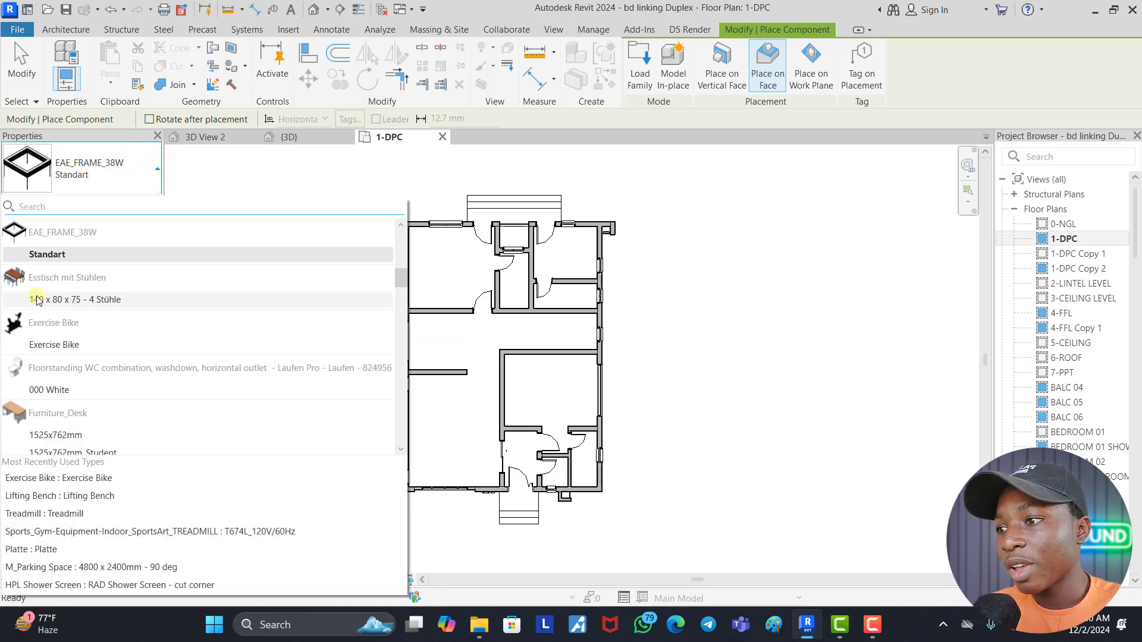
{"action": "scroll", "coordinate": [41, 357], "scroll_direction": "down", "scroll_amount": 6}
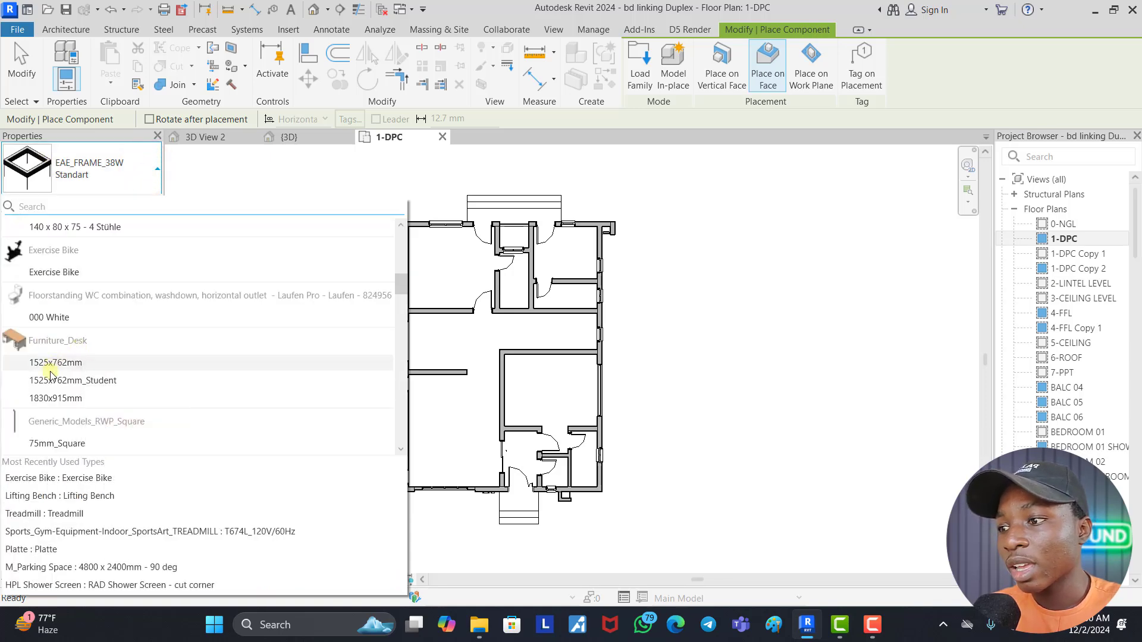
{"action": "scroll", "coordinate": [53, 372], "scroll_direction": "down", "scroll_amount": 10}
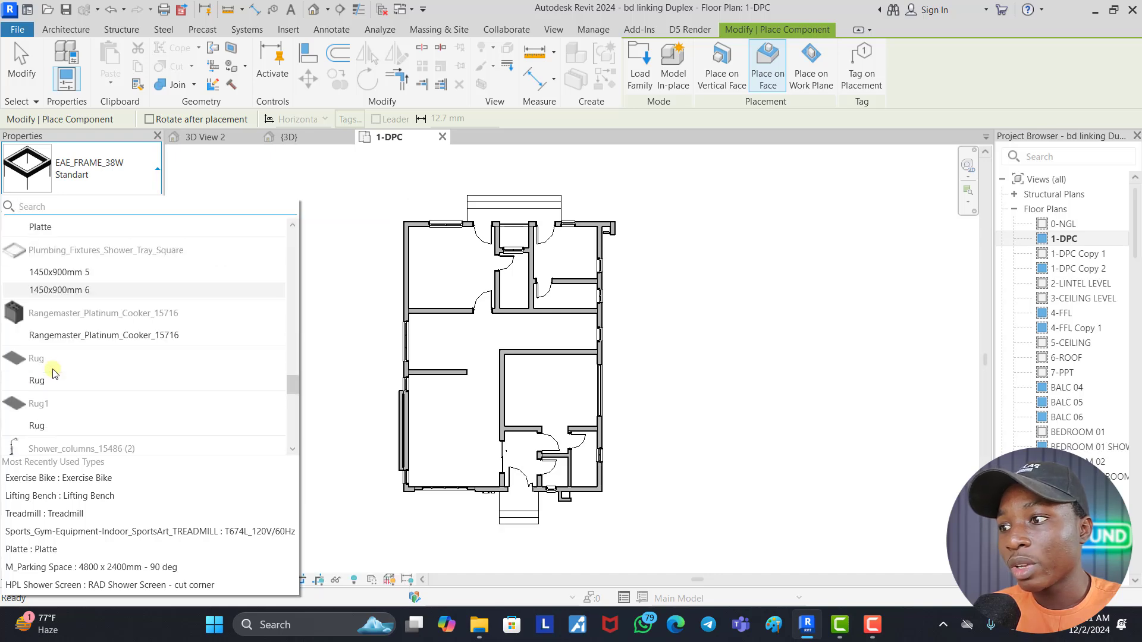
{"action": "scroll", "coordinate": [80, 357], "scroll_direction": "down", "scroll_amount": 10}
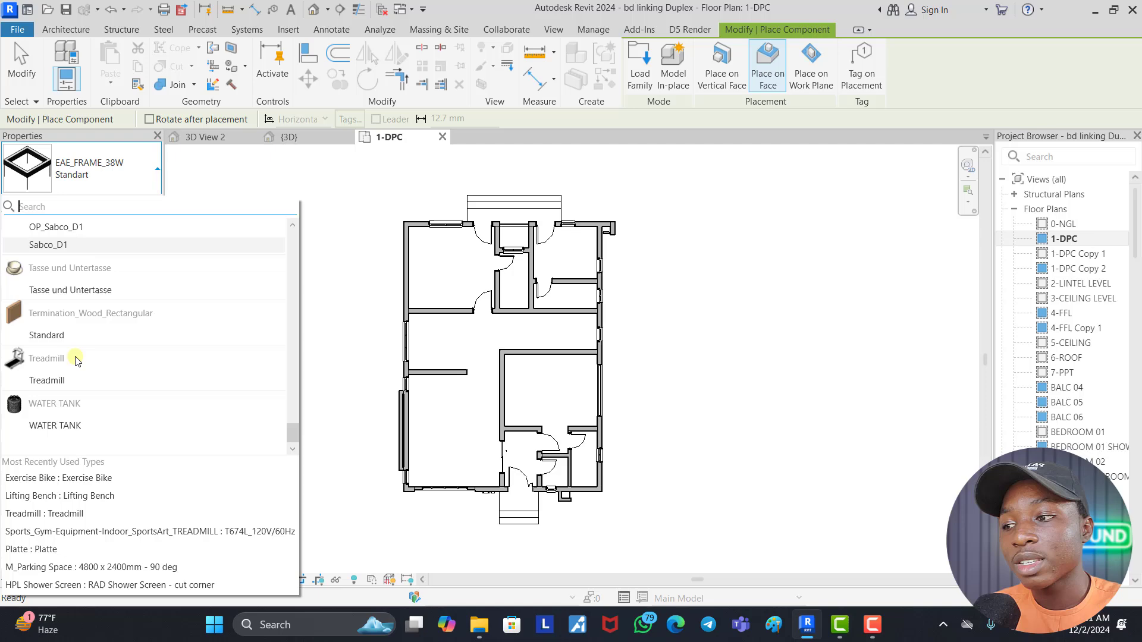
{"action": "scroll", "coordinate": [76, 361], "scroll_direction": "up", "scroll_amount": 20}
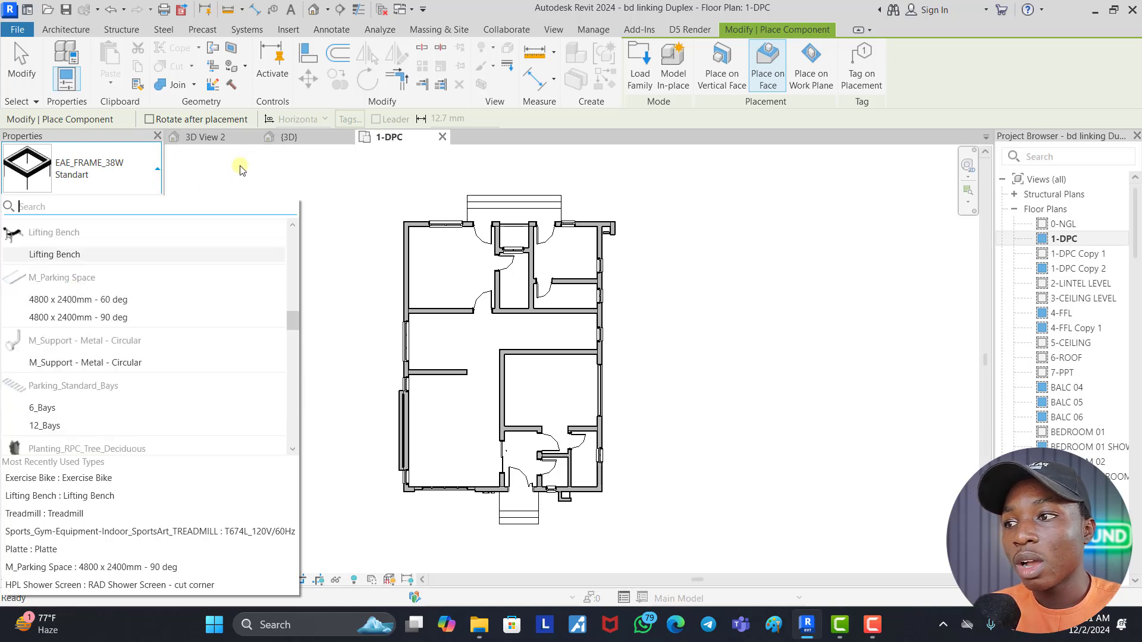
{"action": "left_click", "coordinate": [253, 195]}
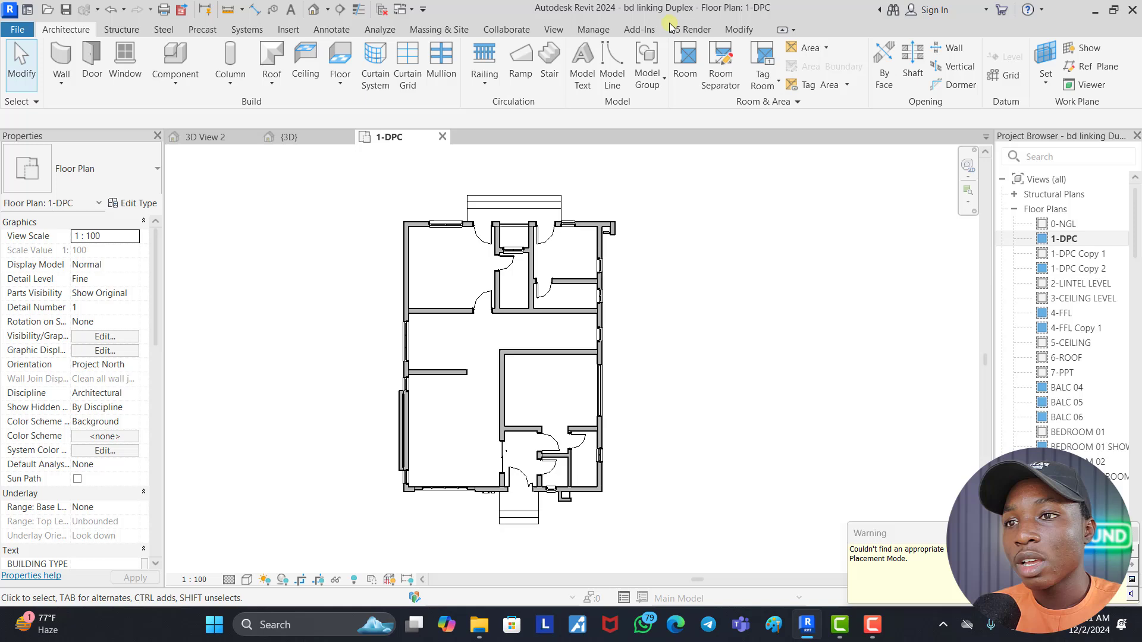
Run Manage > Purge Unused with Check All to remove the 1298 unused items.
{"action": "left_click", "coordinate": [595, 30]}
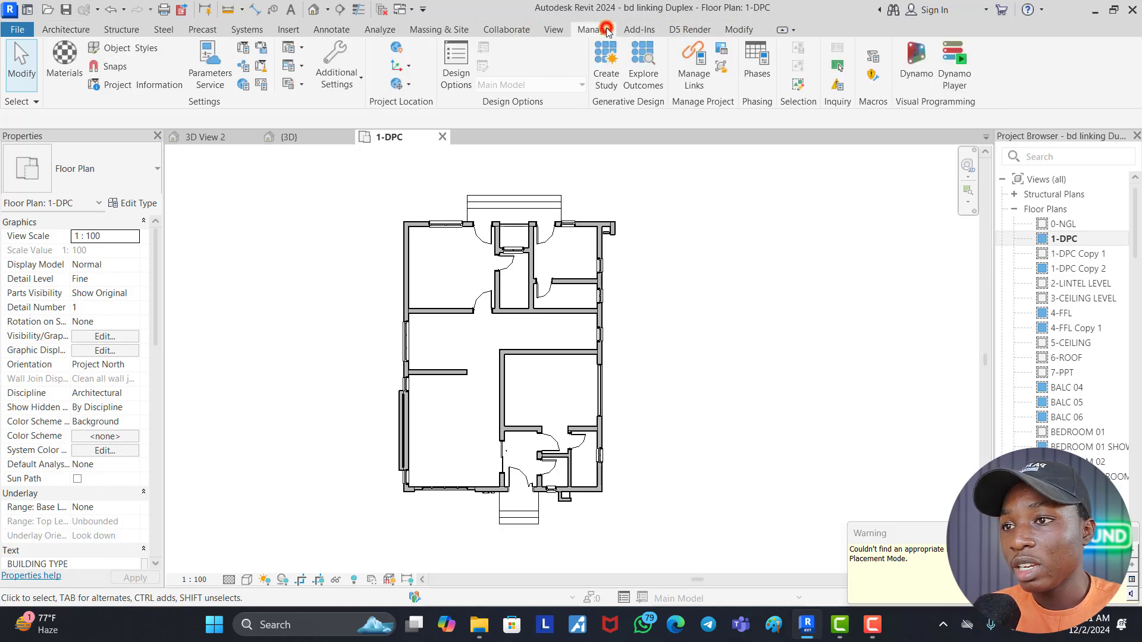
{"action": "left_click", "coordinate": [262, 70]}
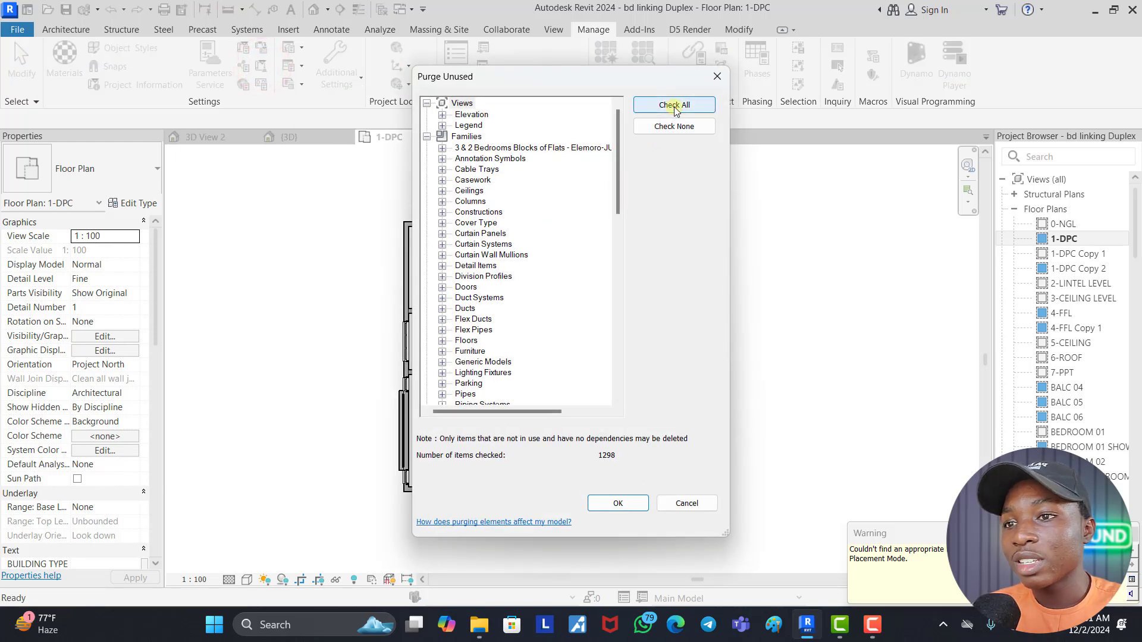
{"action": "left_click", "coordinate": [671, 105]}
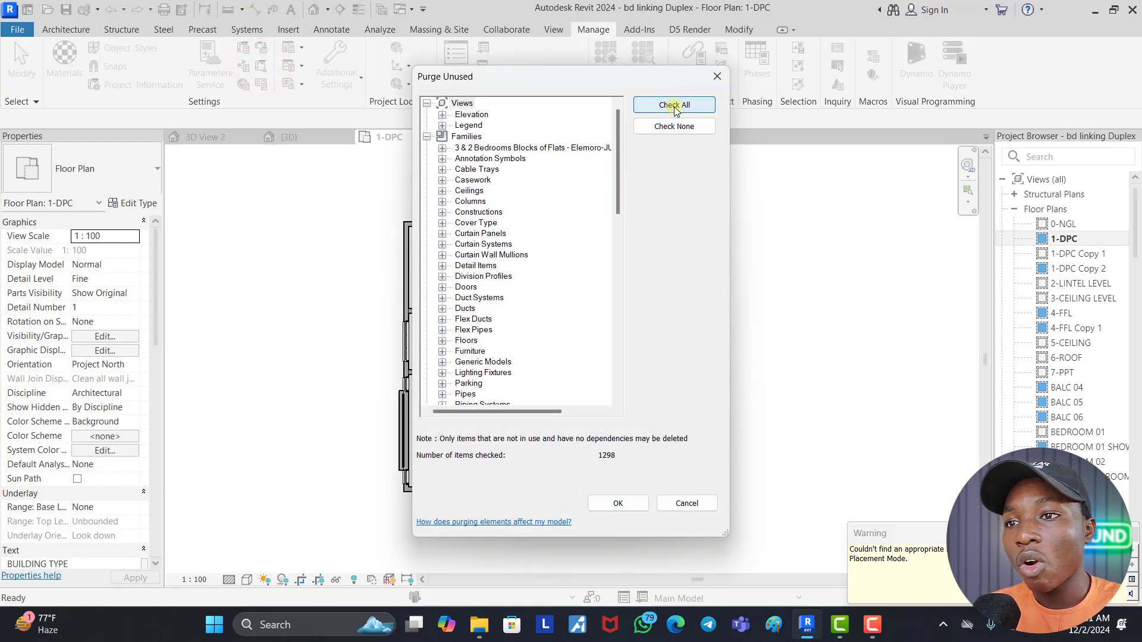
{"action": "left_click", "coordinate": [618, 505]}
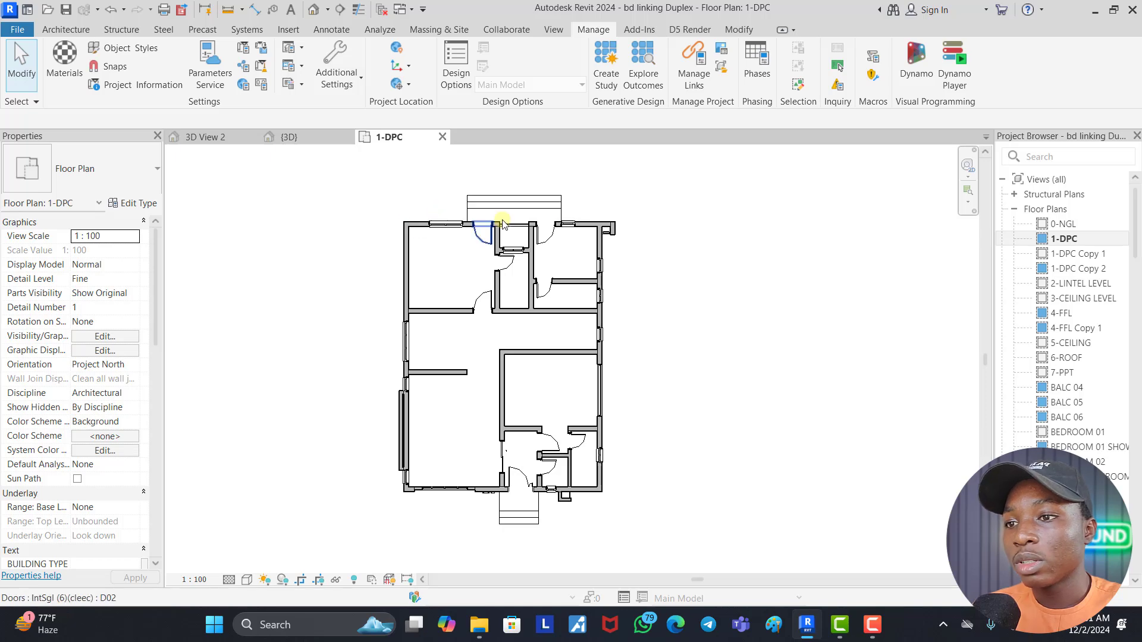
Confirm only a few window types remain in the Window type selector.
{"action": "left_click", "coordinate": [457, 228]}
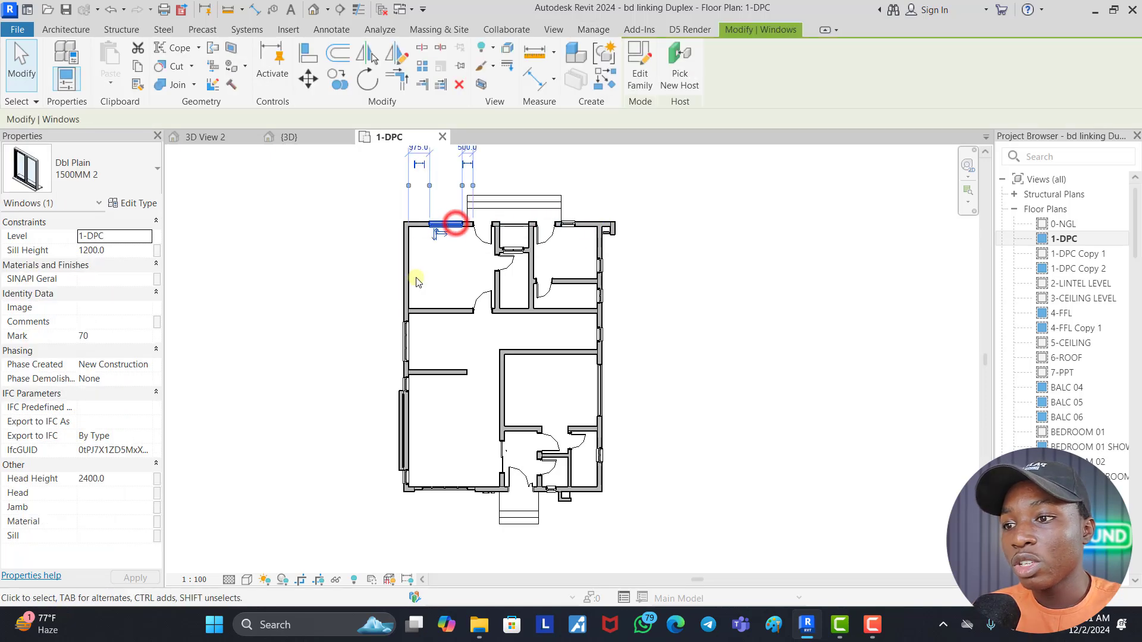
{"action": "left_click", "coordinate": [204, 208]}
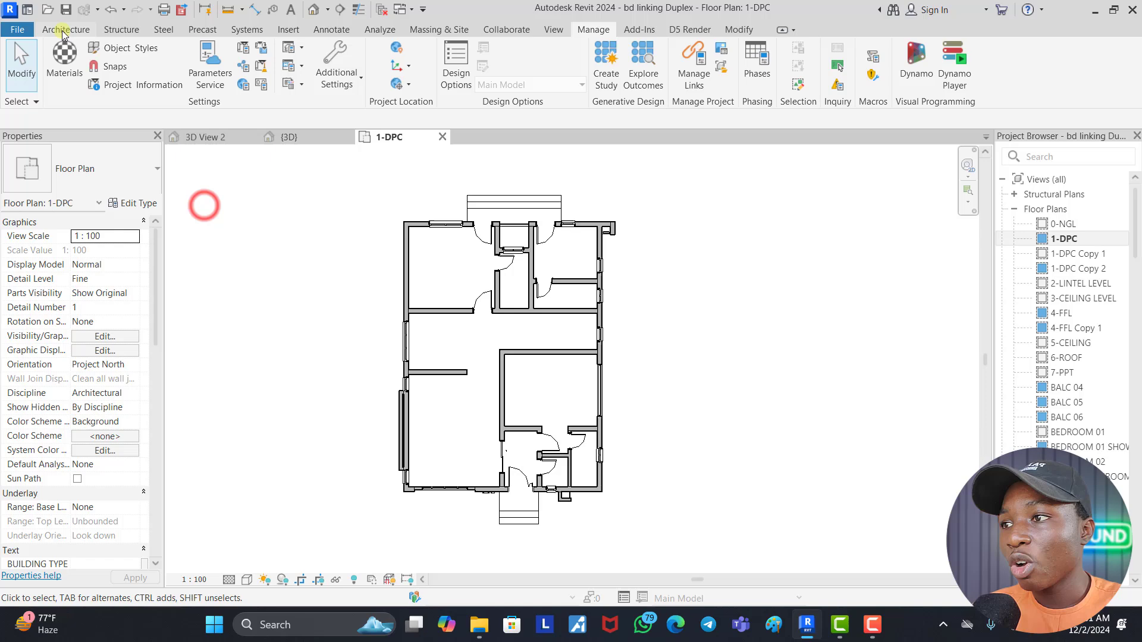
{"action": "left_click", "coordinate": [64, 29]}
{"action": "left_click", "coordinate": [134, 60]}
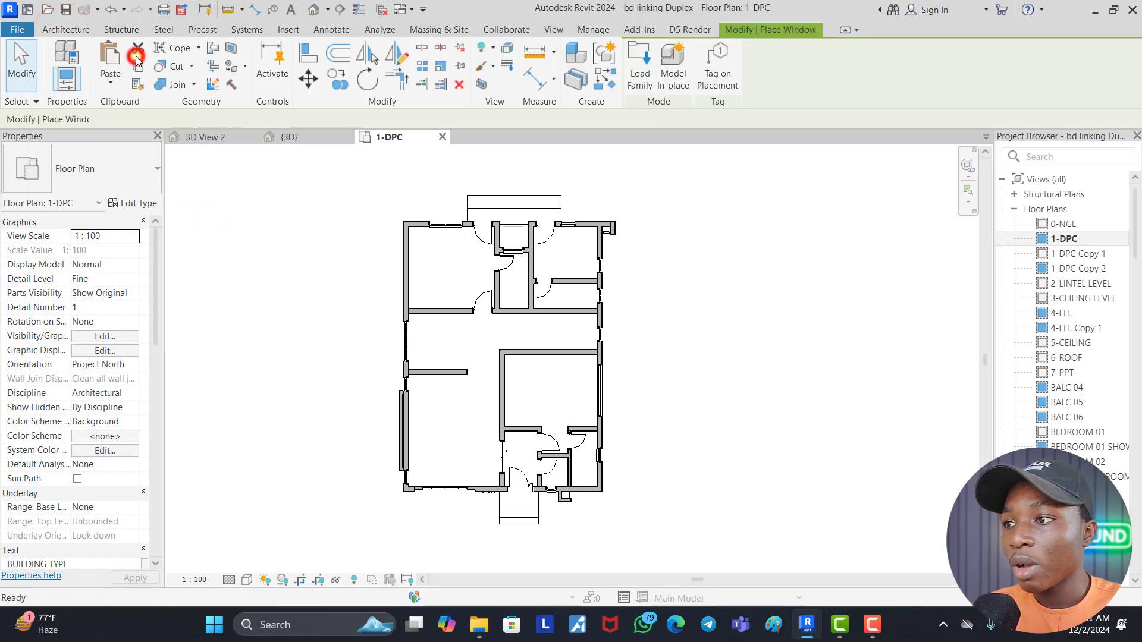
{"action": "left_click", "coordinate": [98, 166]}
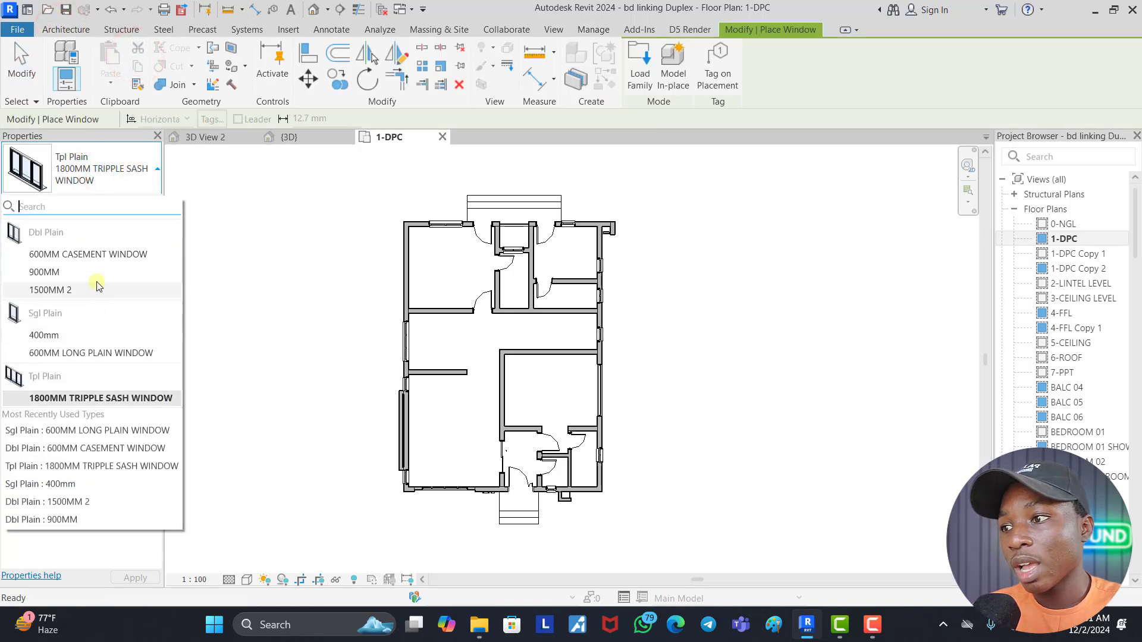
{"action": "left_click", "coordinate": [99, 169]}
{"action": "left_click", "coordinate": [65, 29]}
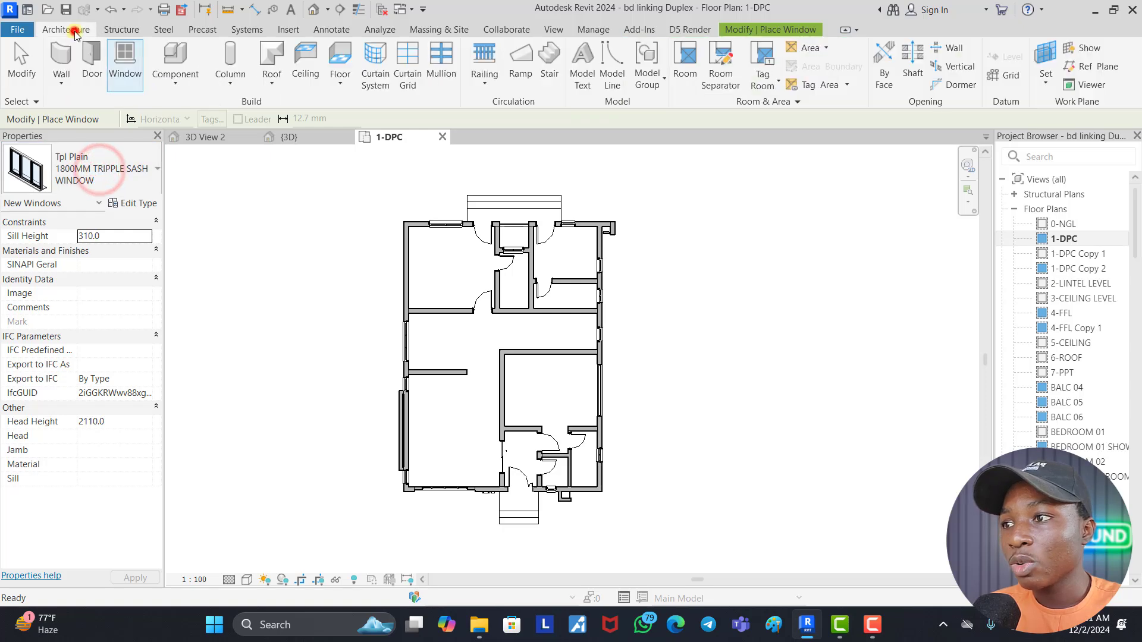
Confirm few component types remain, save the project, and check its 56,500 KB size in File Explorer.
{"action": "left_click", "coordinate": [171, 56]}
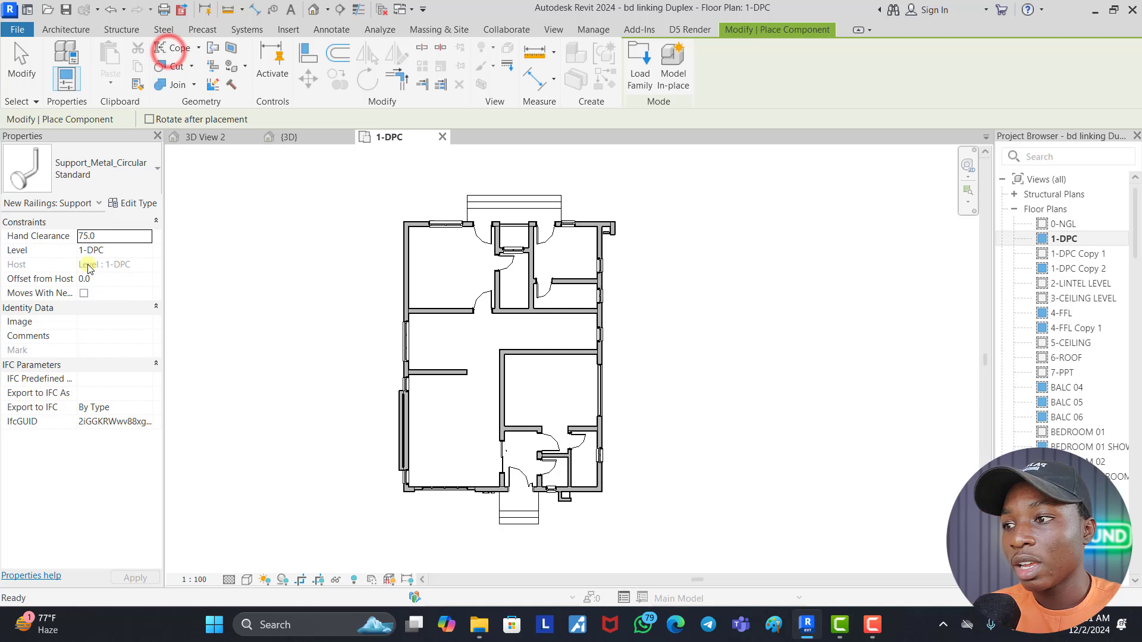
{"action": "left_click", "coordinate": [94, 178]}
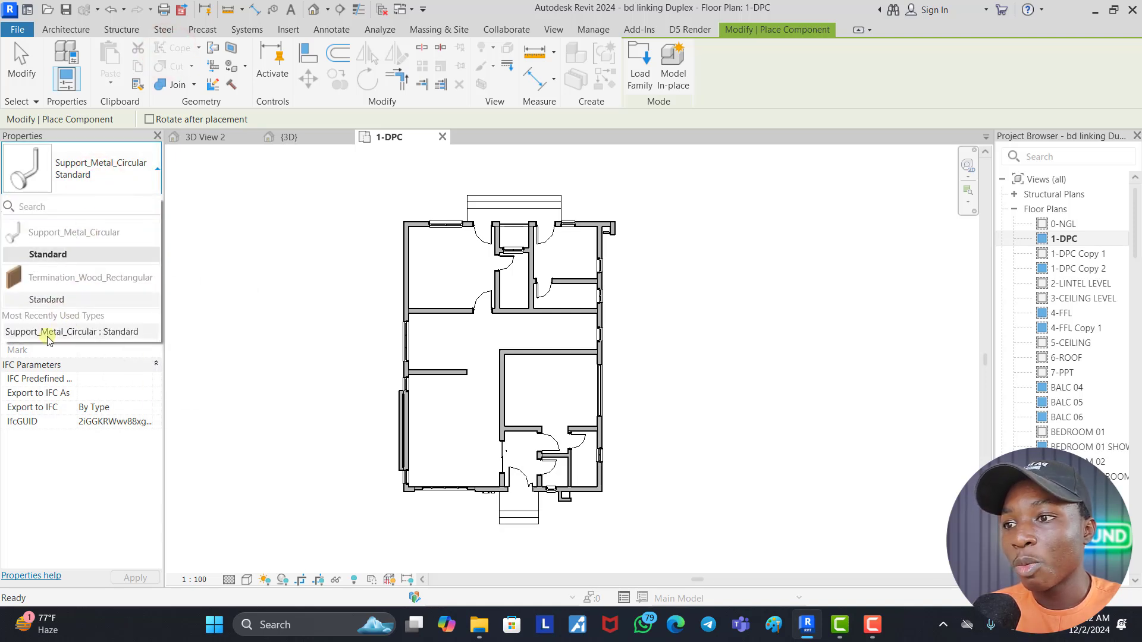
{"action": "left_click", "coordinate": [224, 216]}
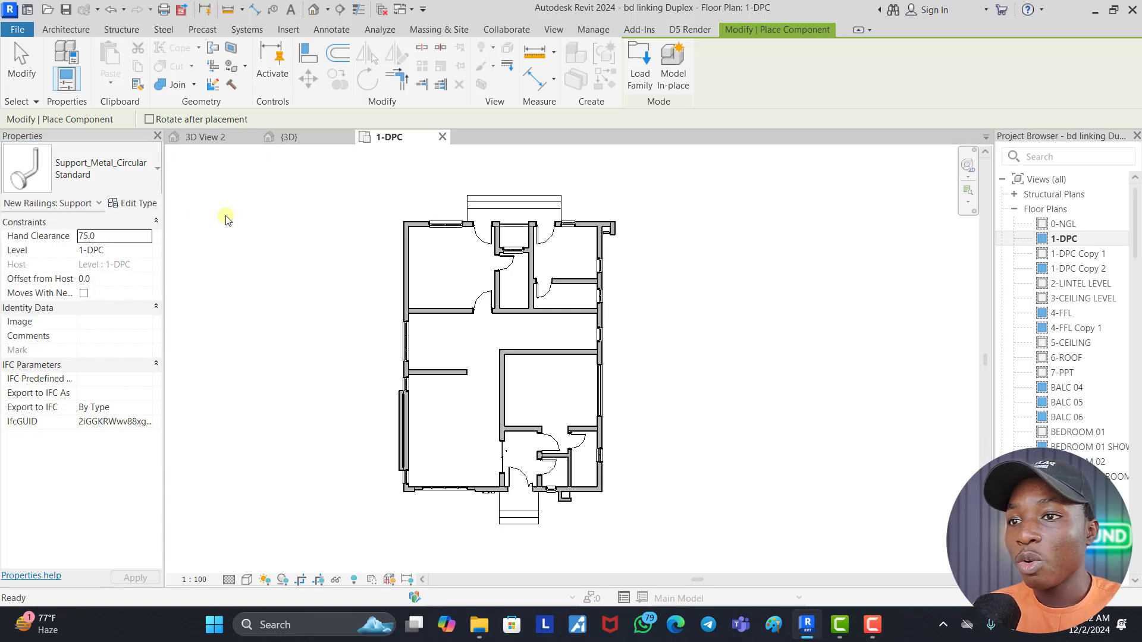
{"action": "key", "text": "Escape"}
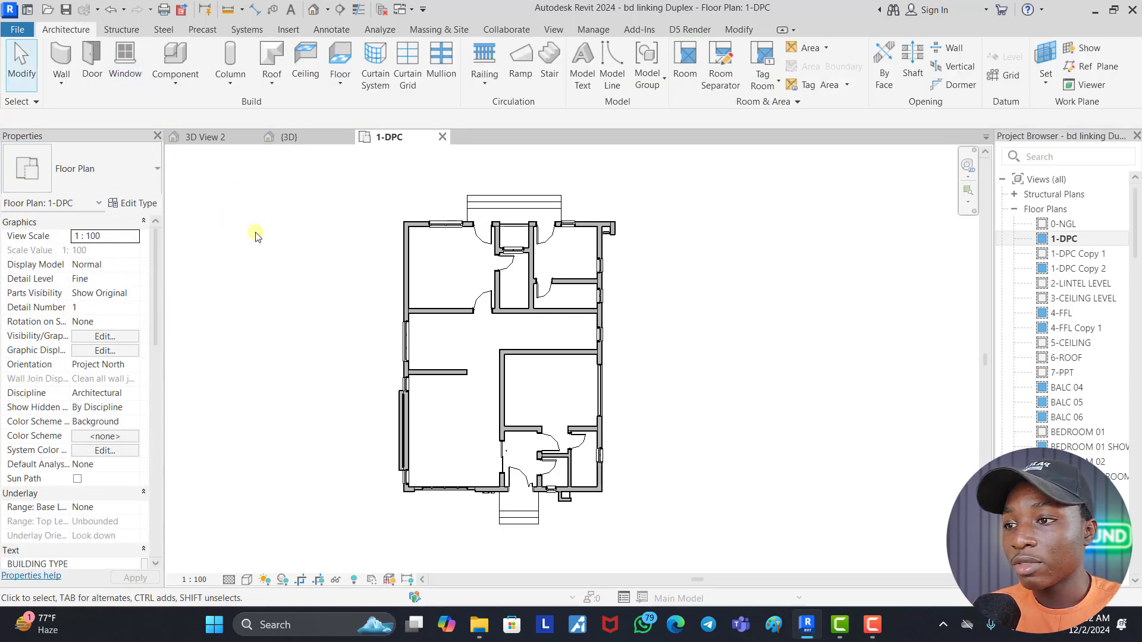
{"action": "left_click", "coordinate": [255, 232]}
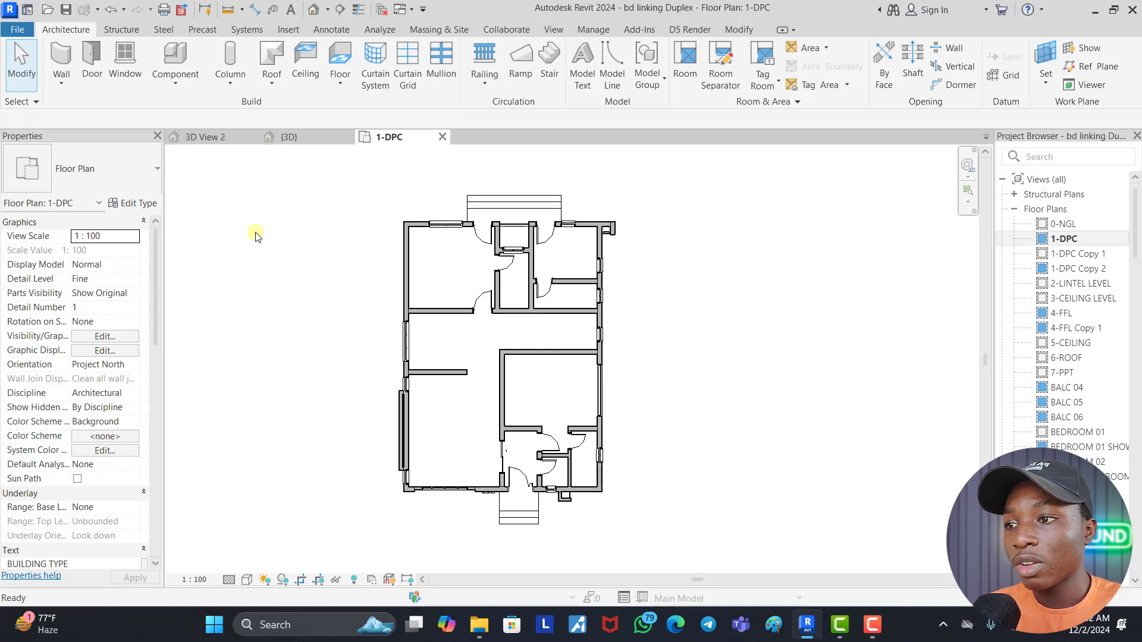
{"action": "key", "text": "ctrl+s"}
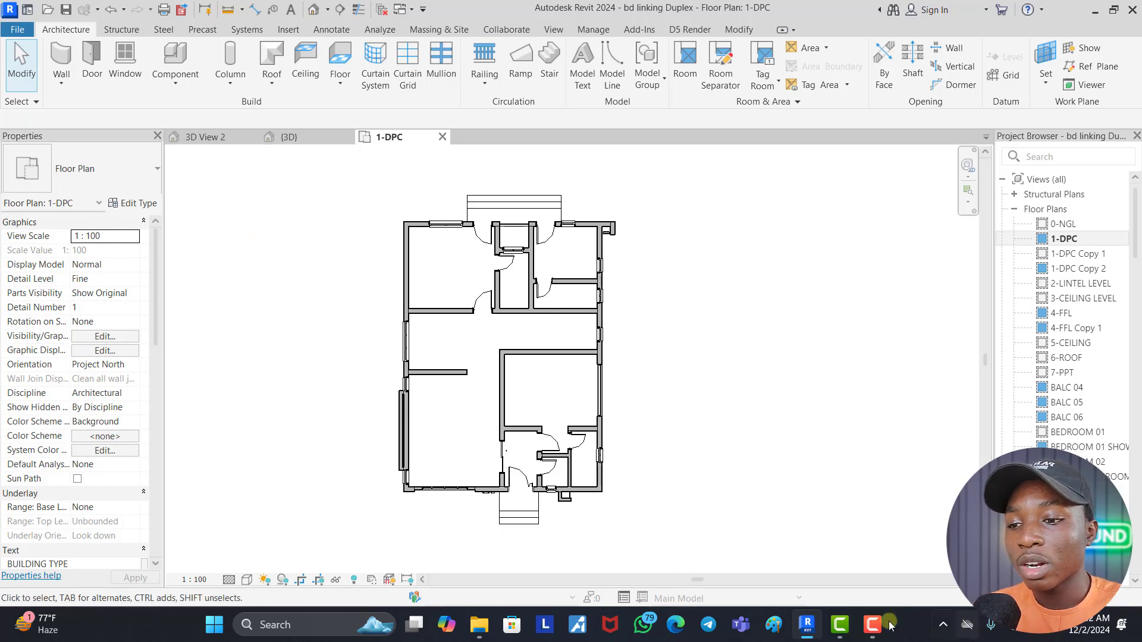
{"action": "left_click", "coordinate": [480, 625]}
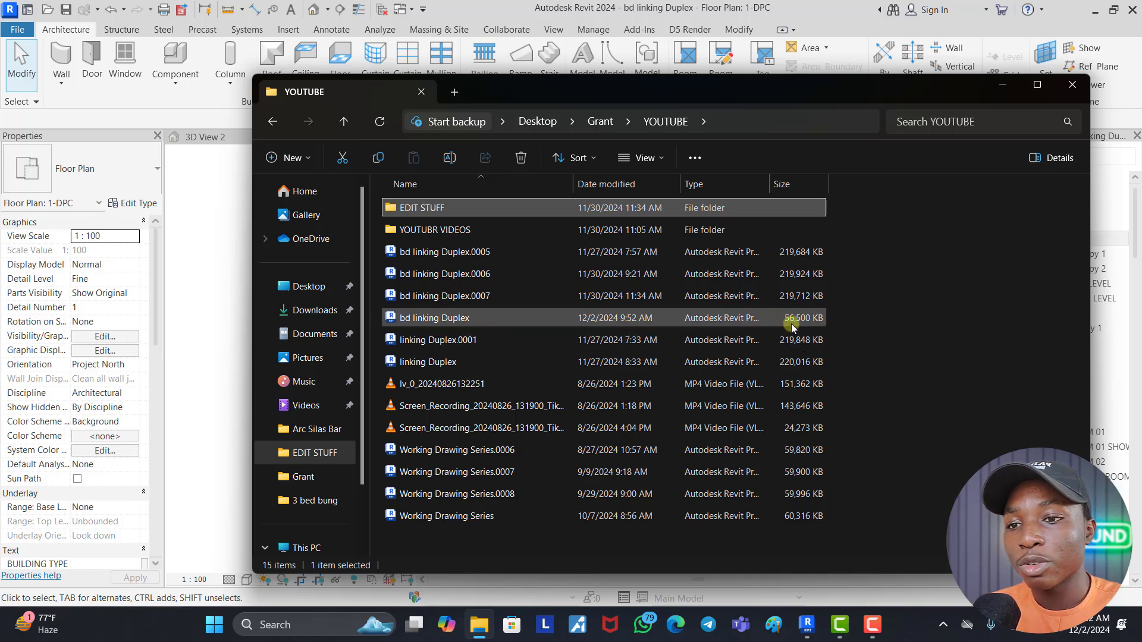
{"action": "left_click", "coordinate": [1005, 89]}
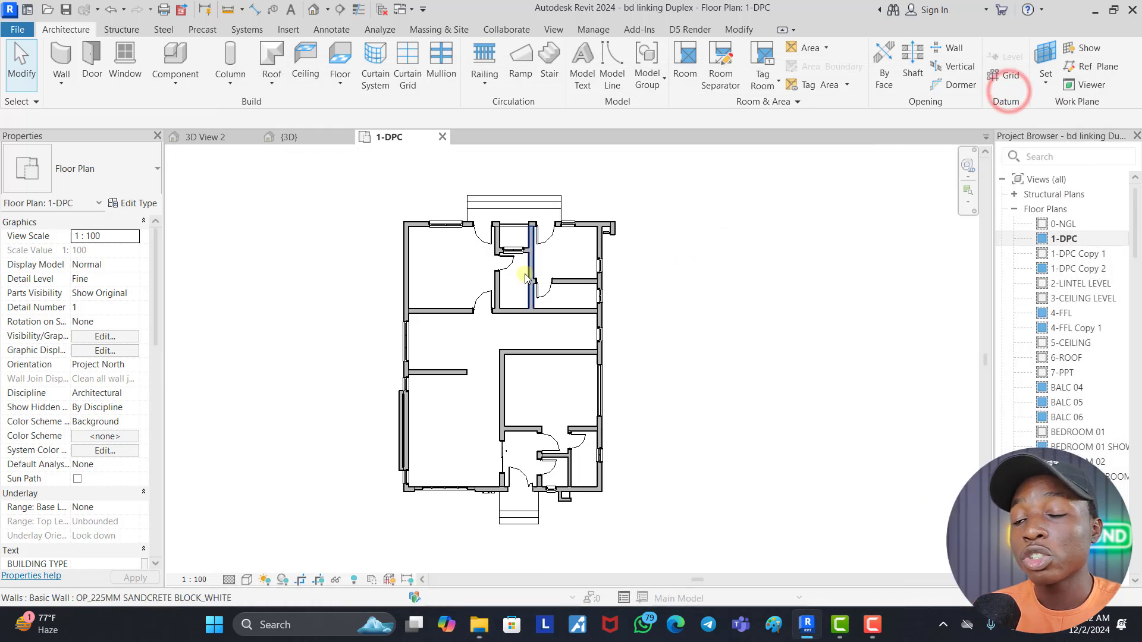